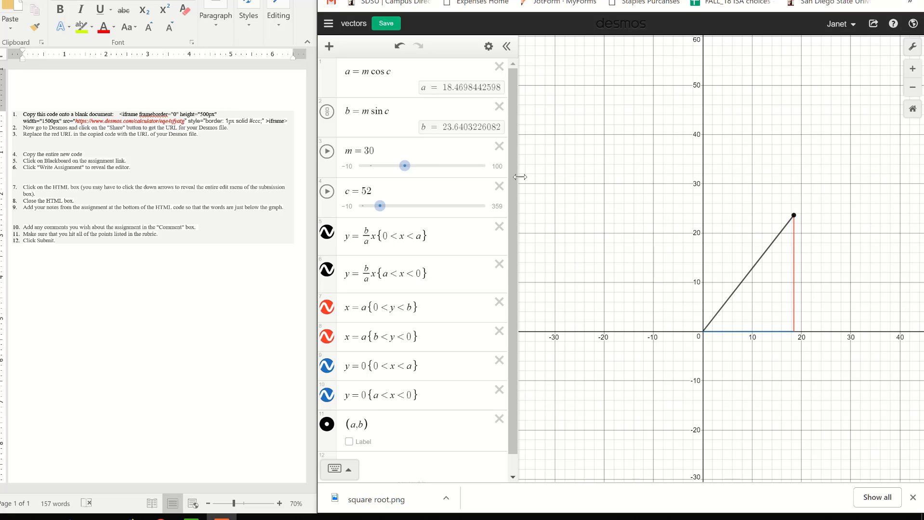
Set the m slider to 30 and the c slider to 35, and save the vectors graph
{"action": "left_click_drag", "start_coordinate": [404, 166], "coordinate": [375, 165]}
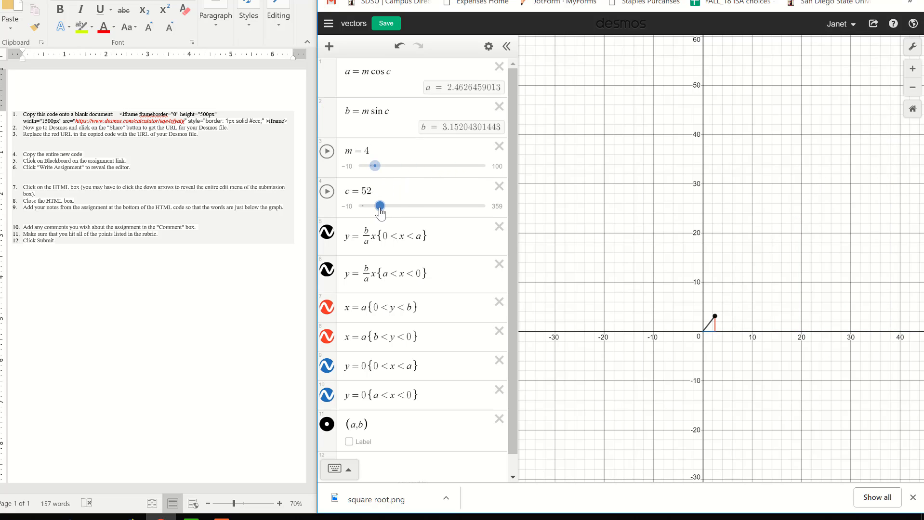
{"action": "mouse_move", "coordinate": [381, 206]}
{"action": "left_mouse_down"}
{"action": "mouse_move", "coordinate": [440, 212]}
{"action": "mouse_move", "coordinate": [374, 208]}
{"action": "left_mouse_up"}
{"action": "left_click_drag", "start_coordinate": [373, 176], "coordinate": [399, 174]}
{"action": "left_click", "coordinate": [383, 24]}
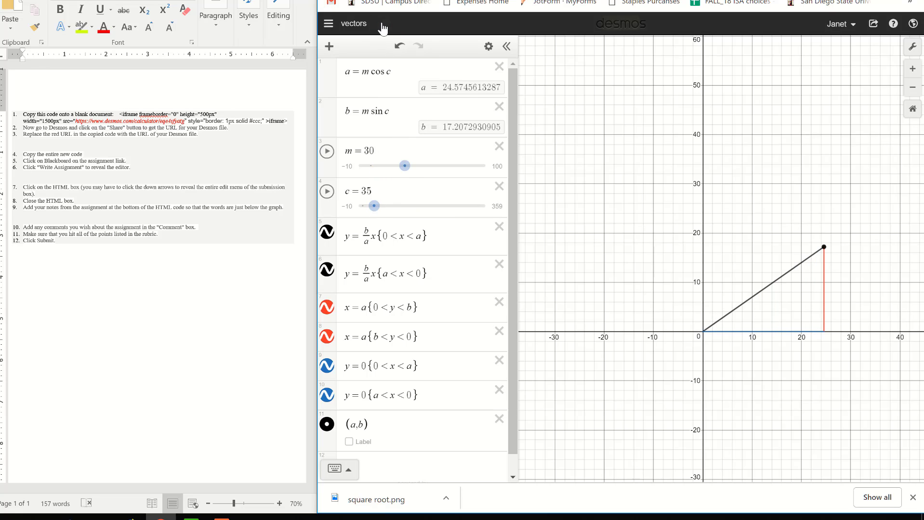
Save a duplicate of the current graph under the title vectors and return to the graph
{"action": "left_click", "coordinate": [329, 27]}
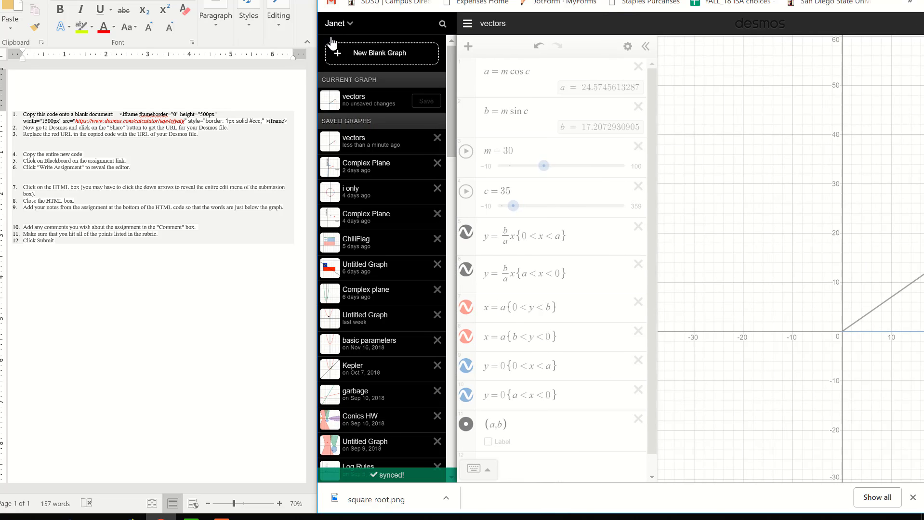
{"action": "left_click", "coordinate": [369, 101]}
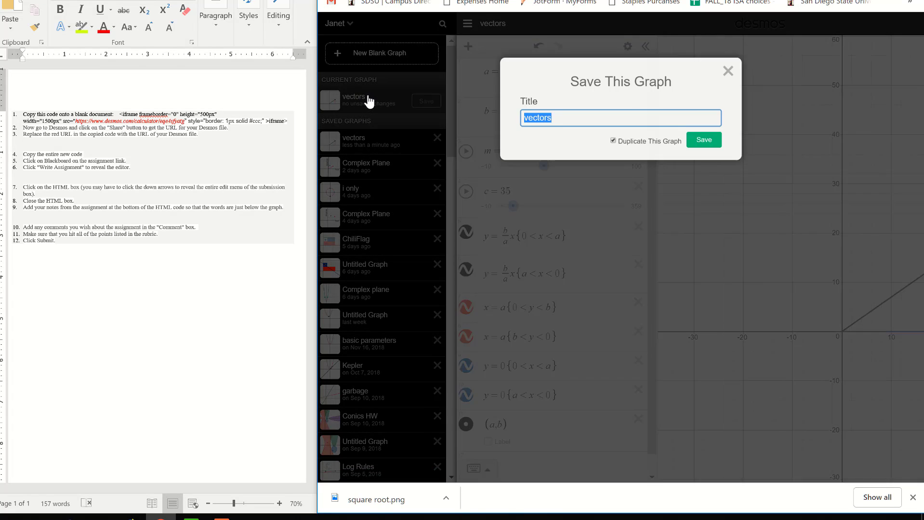
{"action": "left_click", "coordinate": [703, 140]}
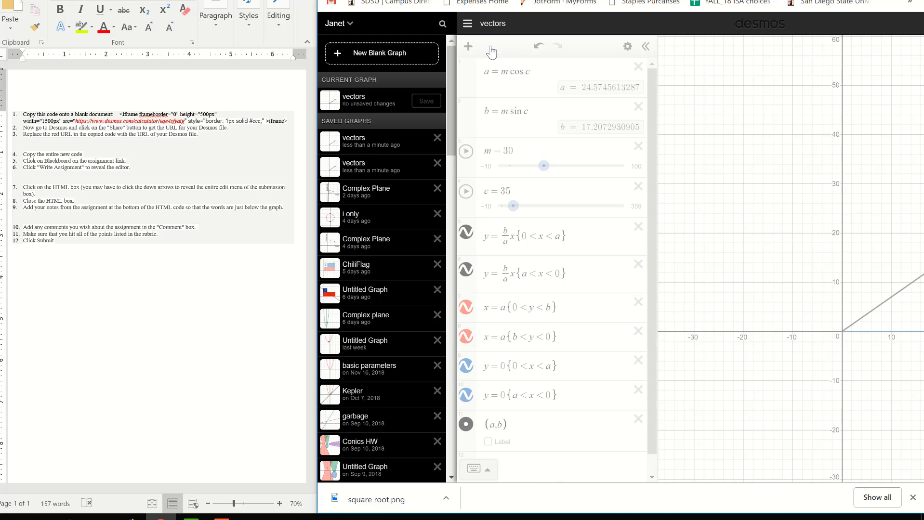
{"action": "left_click", "coordinate": [467, 24]}
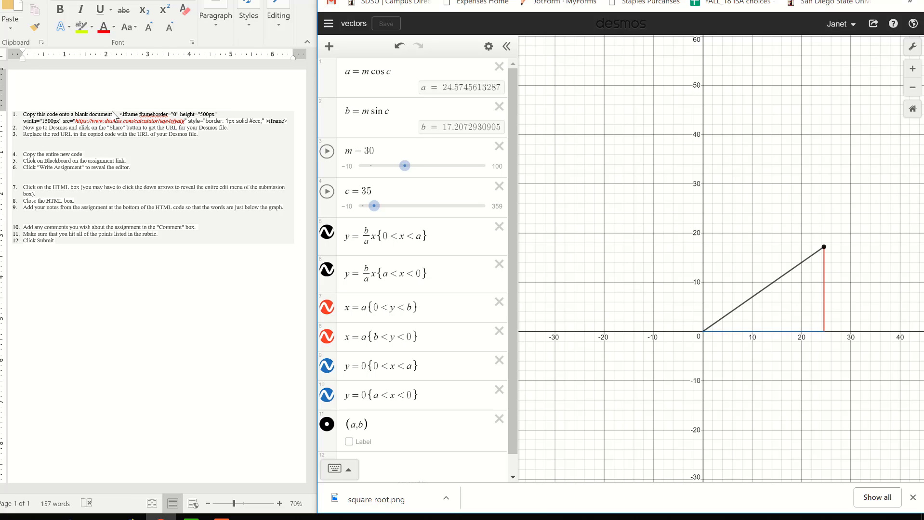
Copy the iframe code from instruction 1 in the Word document and paste it on an empty line below the list
{"action": "left_click", "coordinate": [127, 121]}
{"action": "left_click_drag", "start_coordinate": [120, 115], "coordinate": [288, 121]}
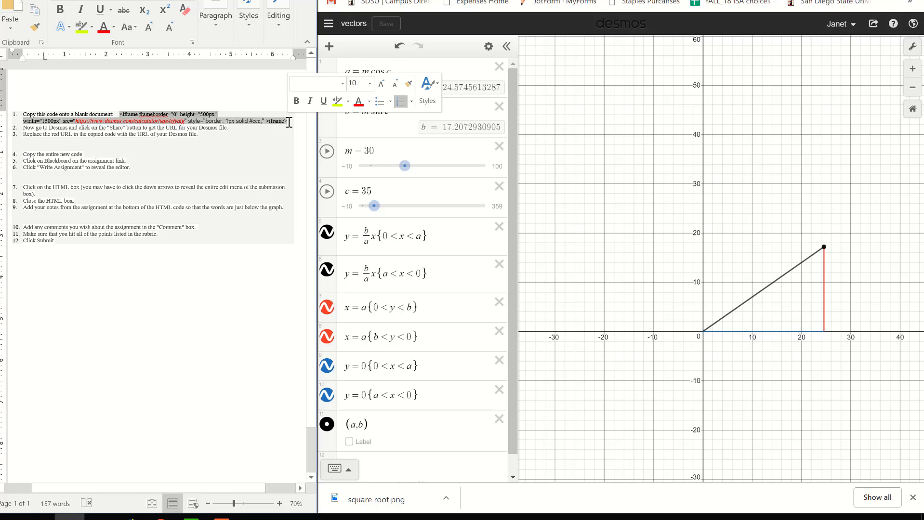
{"action": "left_click", "coordinate": [183, 324]}
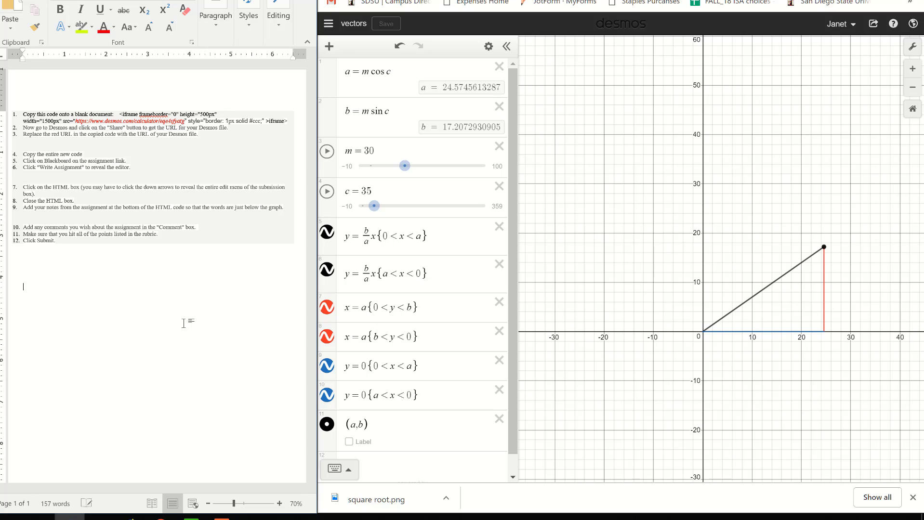
{"action": "type", "text": "<iframe frameborder=\"0\" height=\"500px\" width=\"1500px\" src=\"https://www.desmos.com/calculator/eqe4sfyatg\" style=\"border: 1px solid #ccc;\" >iframe>"}
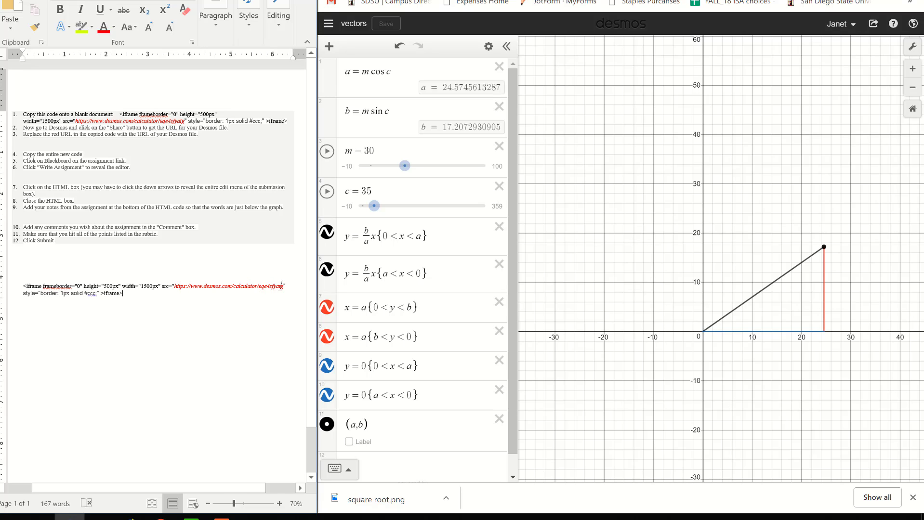
Copy the vectors graph's share link from Desmos and replace the red URL in the pasted iframe code with it
{"action": "left_click", "coordinate": [874, 25]}
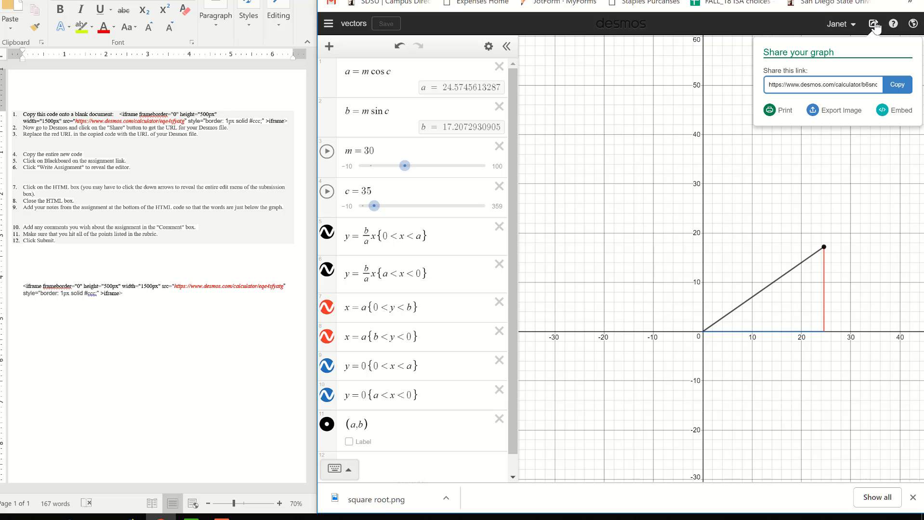
{"action": "left_click", "coordinate": [898, 87]}
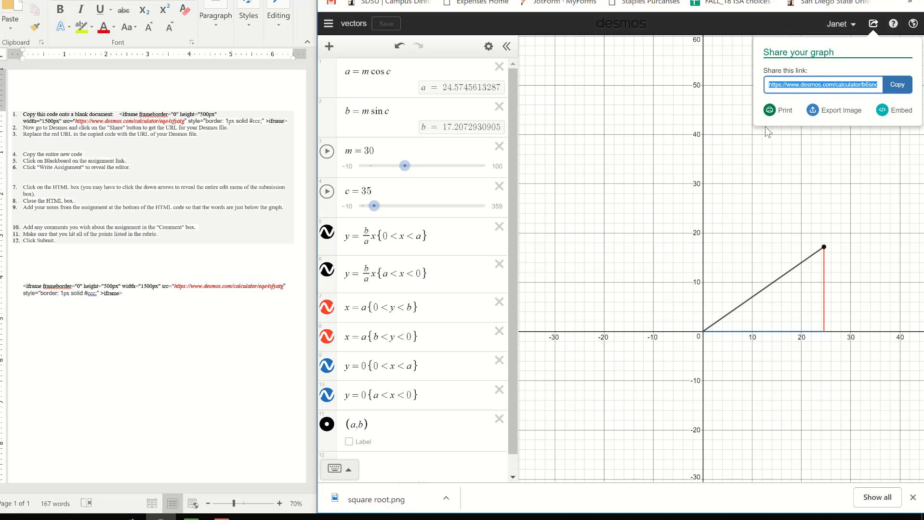
{"action": "left_click", "coordinate": [175, 287]}
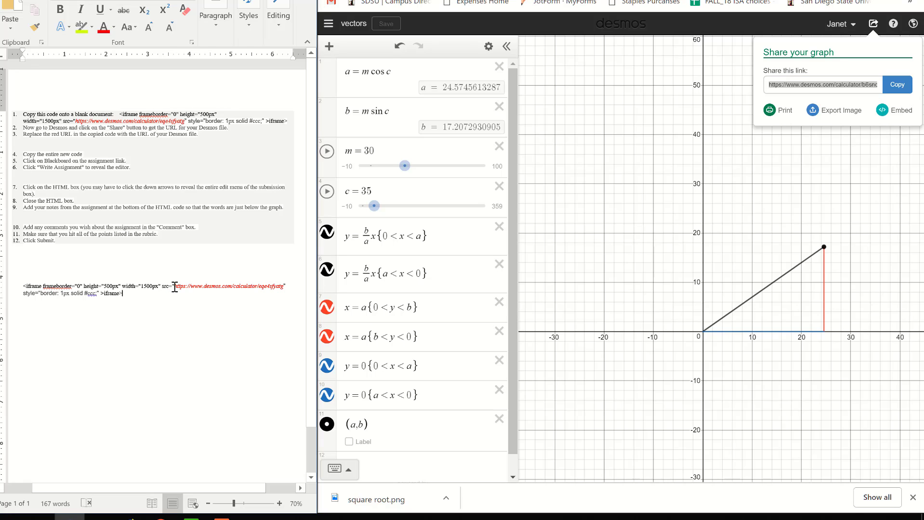
{"action": "left_click_drag", "start_coordinate": [176, 287], "coordinate": [284, 286]}
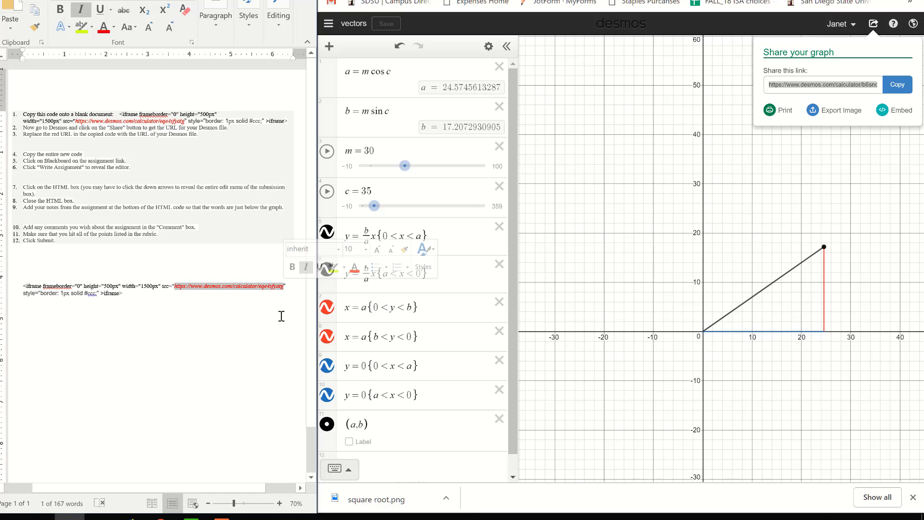
{"action": "key", "text": "ctrl+v"}
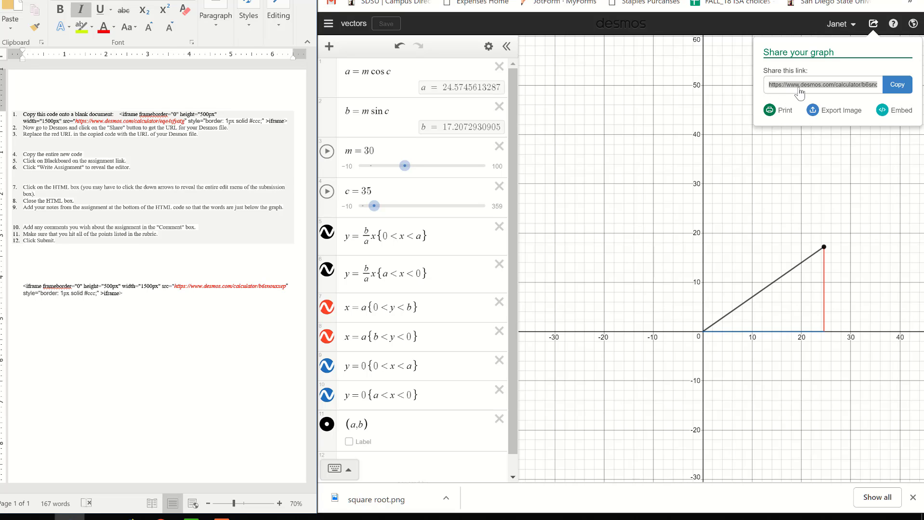
Examine the end of the graph's share link to compare it with the URL in the iframe code
{"action": "left_click", "coordinate": [824, 91]}
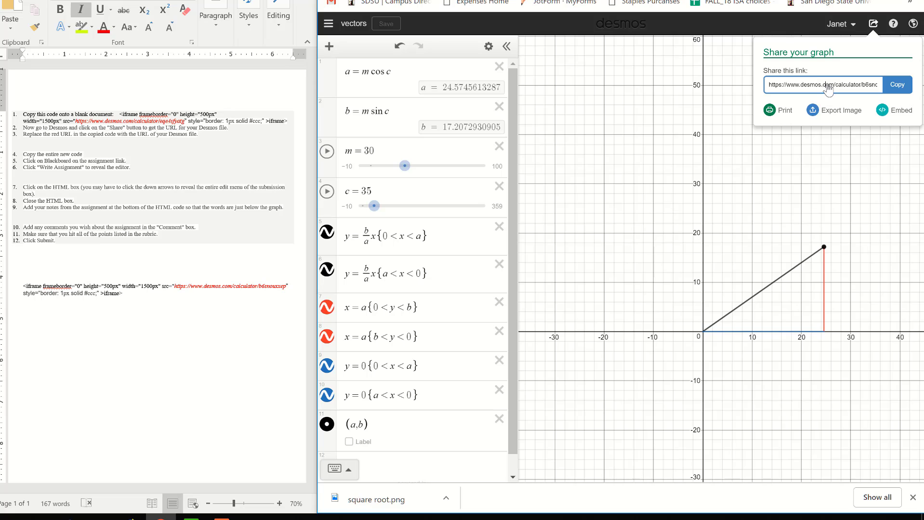
{"action": "key", "text": "Right"}
{"action": "key", "text": "Right"}
{"action": "key", "text": "Right"}
{"action": "key", "text": "Right"}
{"action": "key", "text": "Right"}
{"action": "key", "text": "Right"}
{"action": "key", "text": "Right"}
{"action": "key", "text": "Right"}
{"action": "key", "text": "Right"}
{"action": "key", "text": "Right"}
{"action": "key", "text": "Right"}
Copy the entire updated iframe code in the Word document and switch to the Blackboard announcement form
{"action": "left_click", "coordinate": [128, 300]}
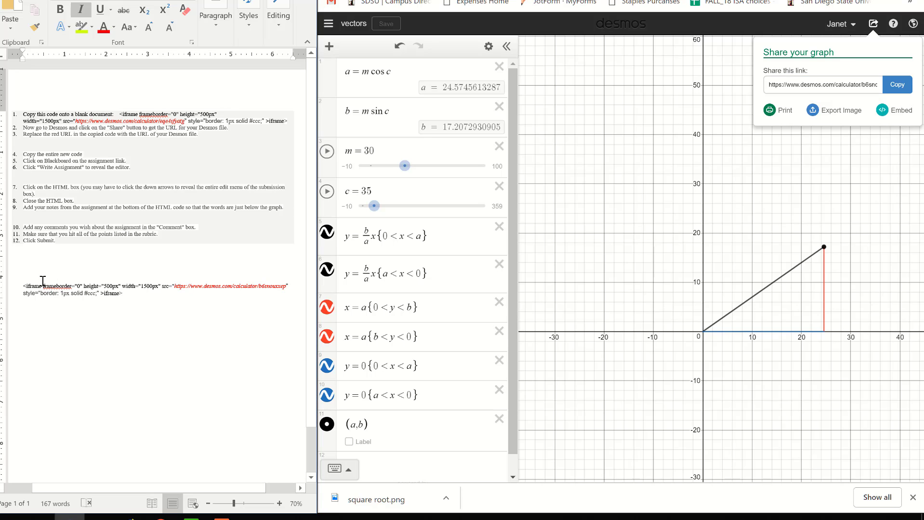
{"action": "triple_click", "coordinate": [114, 292]}
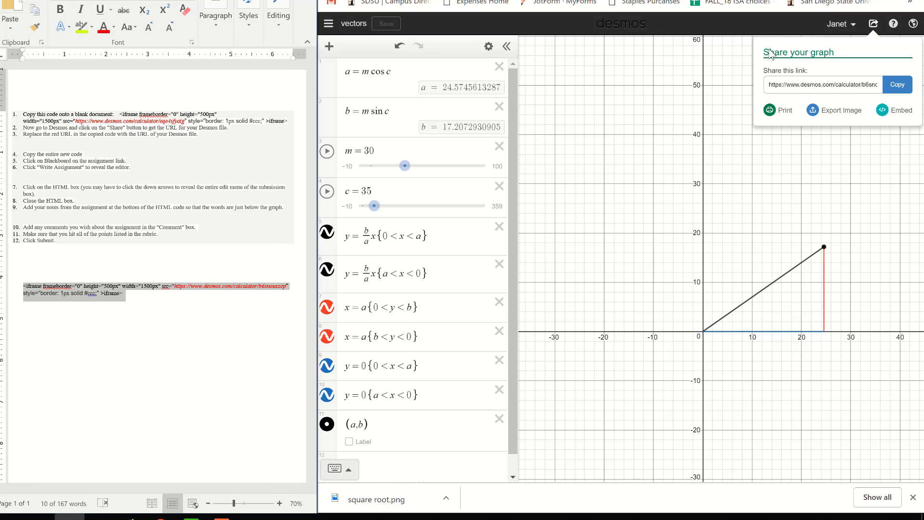
{"action": "left_click", "coordinate": [554, 0]}
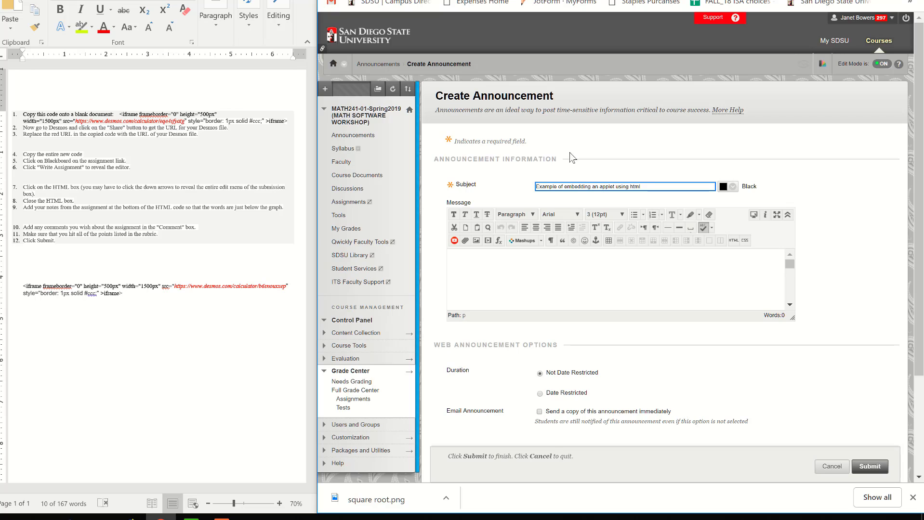
Insert the copied iframe code into the announcement message through the editor's HTML code view
{"action": "left_click", "coordinate": [789, 214]}
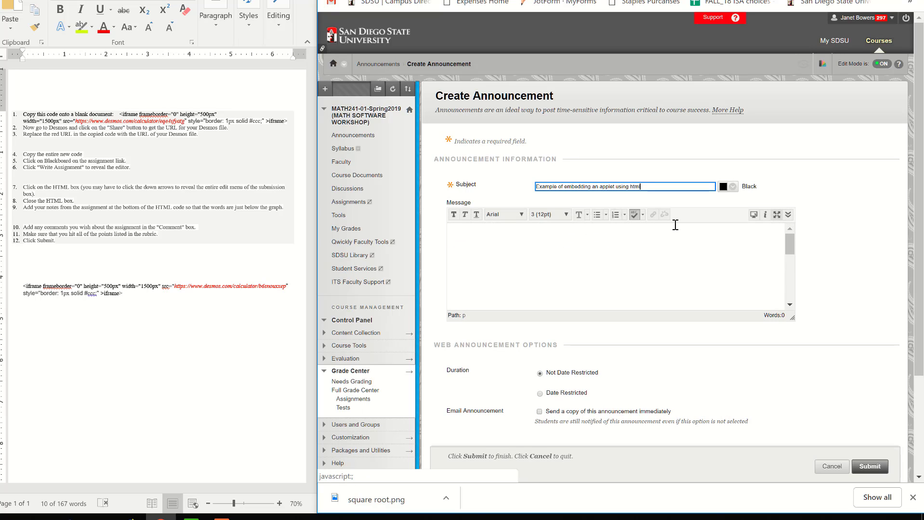
{"action": "left_click", "coordinate": [789, 216]}
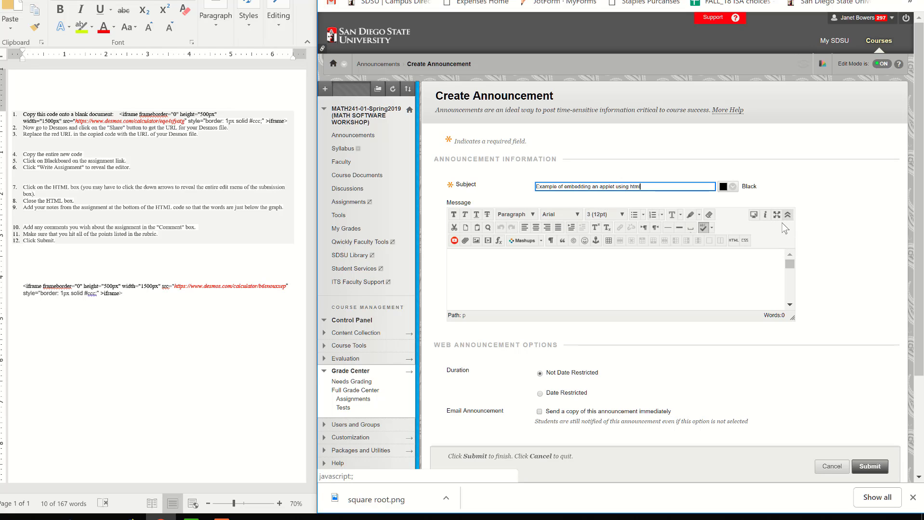
{"action": "left_click", "coordinate": [733, 241]}
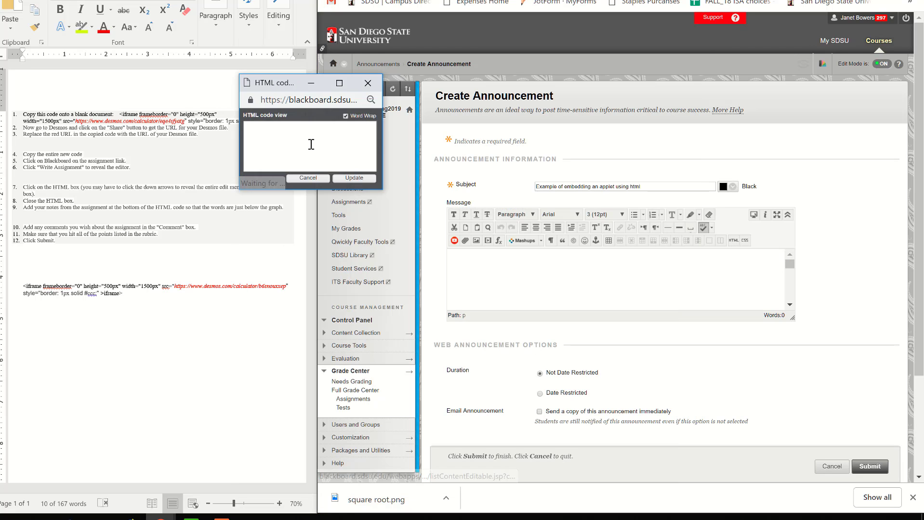
{"action": "key", "text": "ctrl+v"}
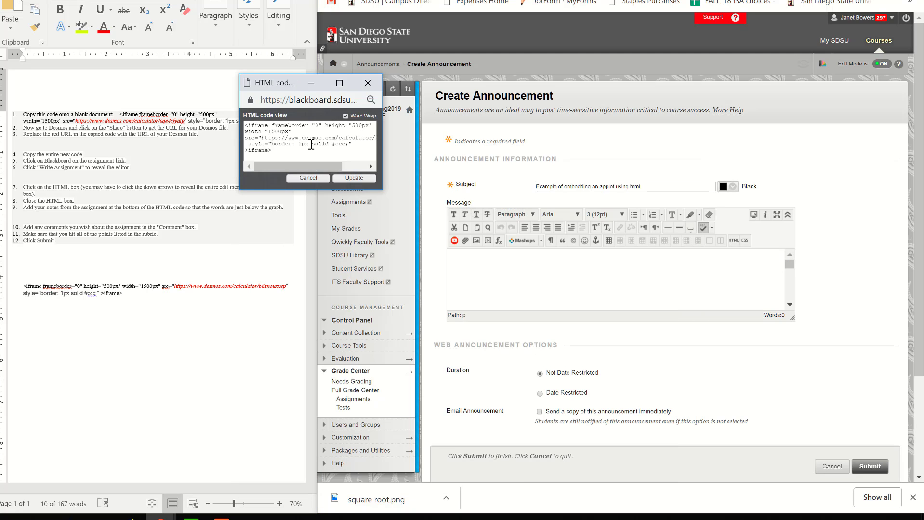
{"action": "left_click", "coordinate": [355, 179]}
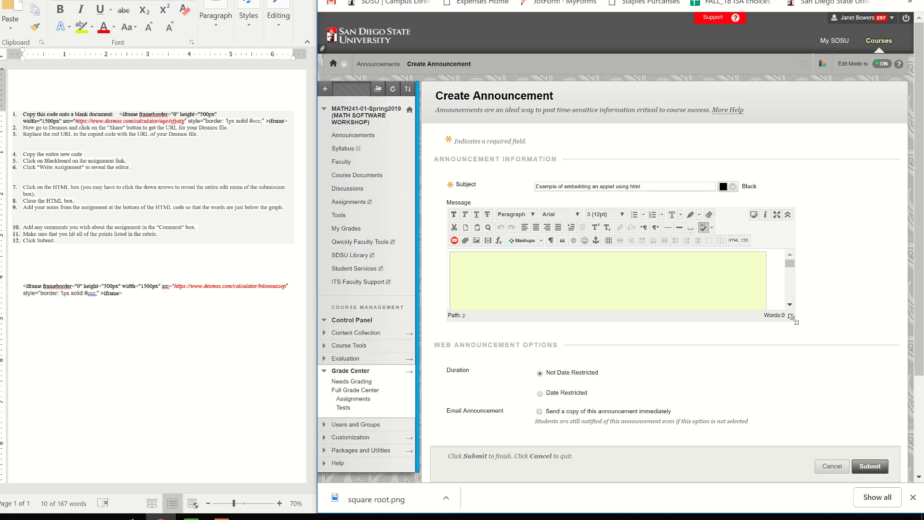
Enlarge the message editor and start a note below the embedded applet reading "This was a great assignment. I wasn't sure how to"
{"action": "left_click_drag", "start_coordinate": [791, 318], "coordinate": [824, 455]}
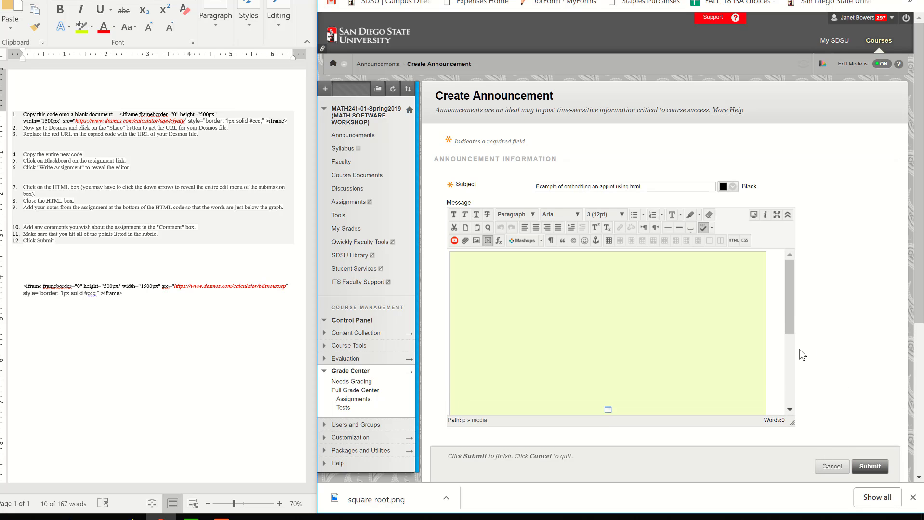
{"action": "left_click_drag", "start_coordinate": [791, 323], "coordinate": [782, 405]}
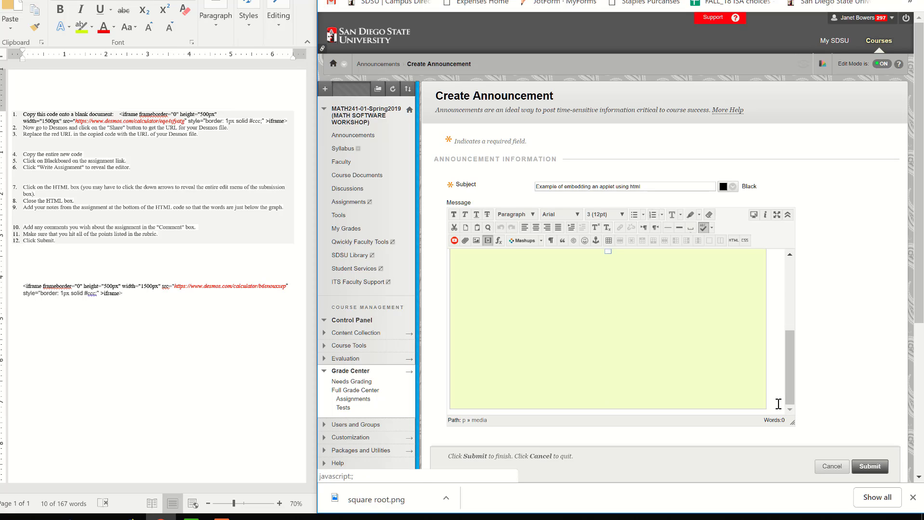
{"action": "left_click", "coordinate": [779, 402]}
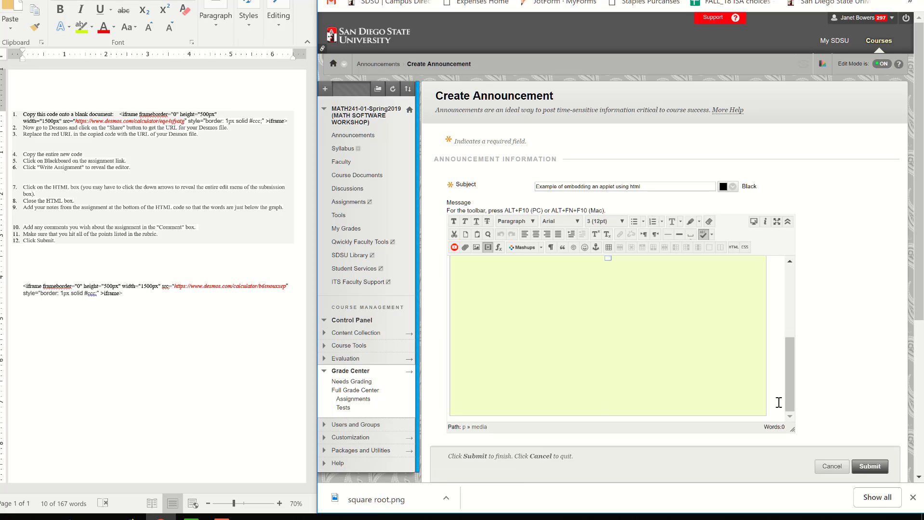
{"action": "key", "text": "Return"}
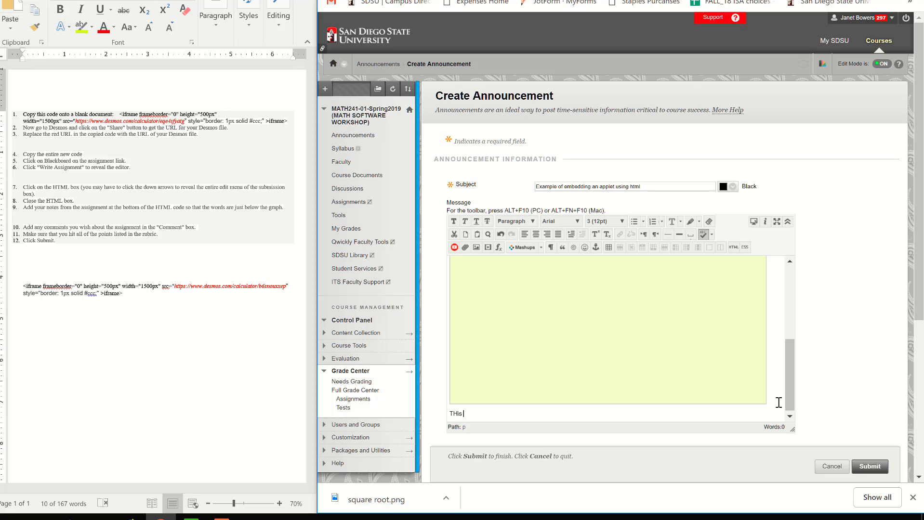
{"action": "key", "text": "BackSpace"}
{"action": "key", "text": "BackSpace"}
{"action": "key", "text": "BackSpace"}
{"action": "type", "text": "his was a  great assignment.  I wasn't sure how to "}
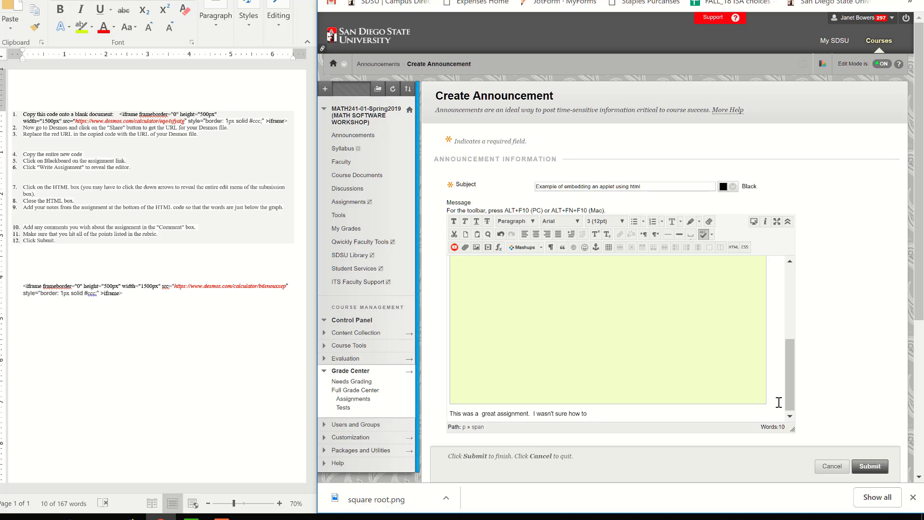
Finish the note with "make vectors. THis helped me see that I needed to write two different equations with the different x restrictinos." and submit the announcement
{"action": "type", "text": "make ect"}
{"action": "key", "text": "BackSpace"}
{"action": "key", "text": "BackSpace"}
{"action": "key", "text": "BackSpace"}
{"action": "key", "text": "BackSpace"}
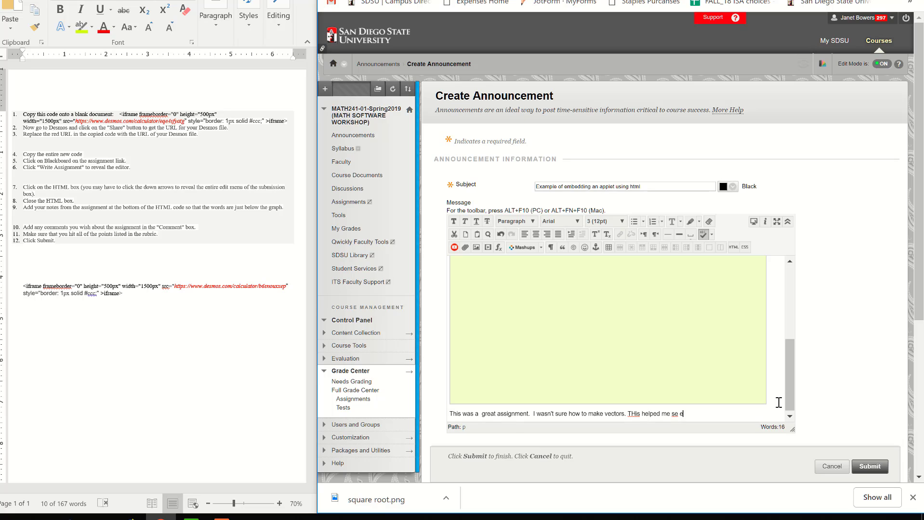
{"action": "key", "text": "BackSpace"}
{"action": "key", "text": "BackSpace"}
{"action": "type", "text": "quations "}
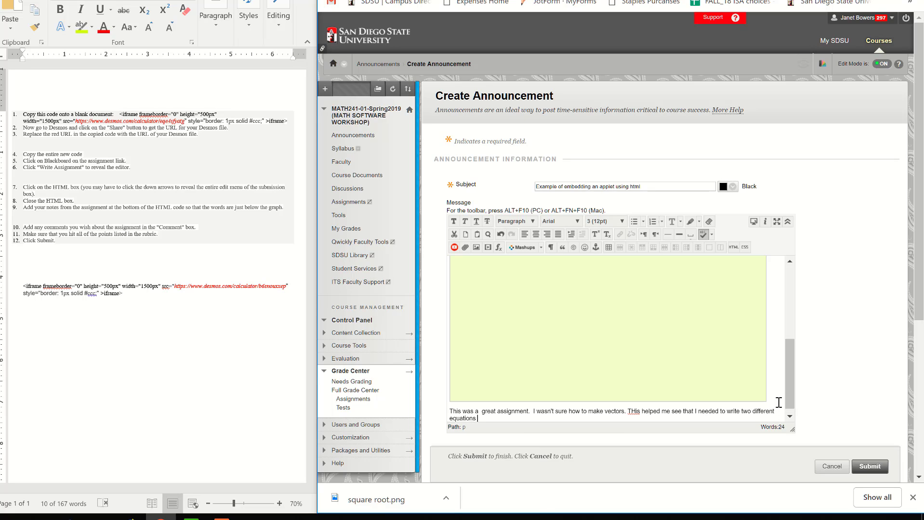
{"action": "type", "text": "with the different x restrictinos."}
{"action": "left_click", "coordinate": [867, 467]}
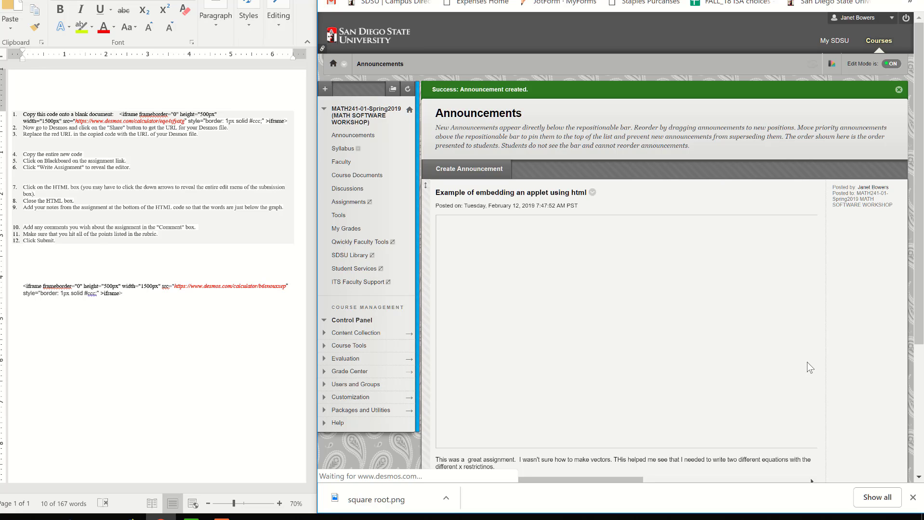
Widen the browser window over the document and set the m slider in the published announcement's applet to 12
{"action": "scroll", "coordinate": [807, 363], "scroll_direction": "down", "scroll_amount": 3}
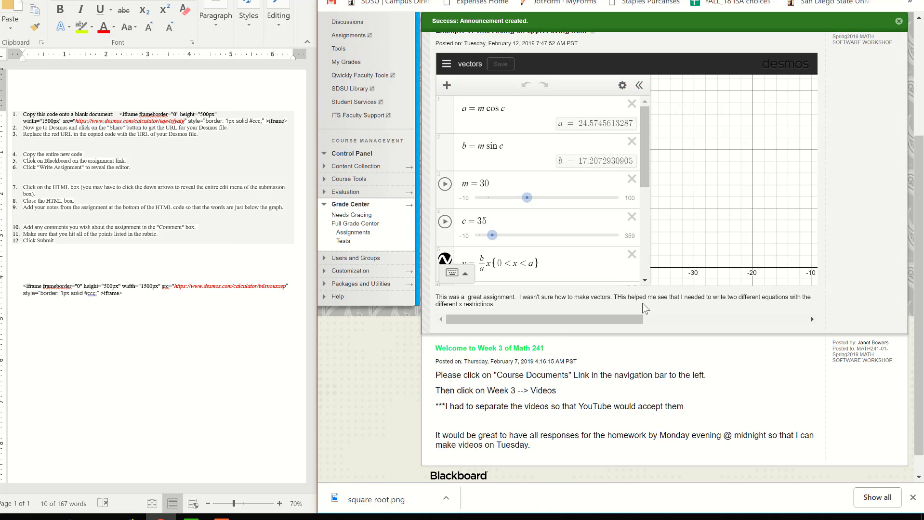
{"action": "left_click_drag", "start_coordinate": [312, 217], "coordinate": [71, 222]}
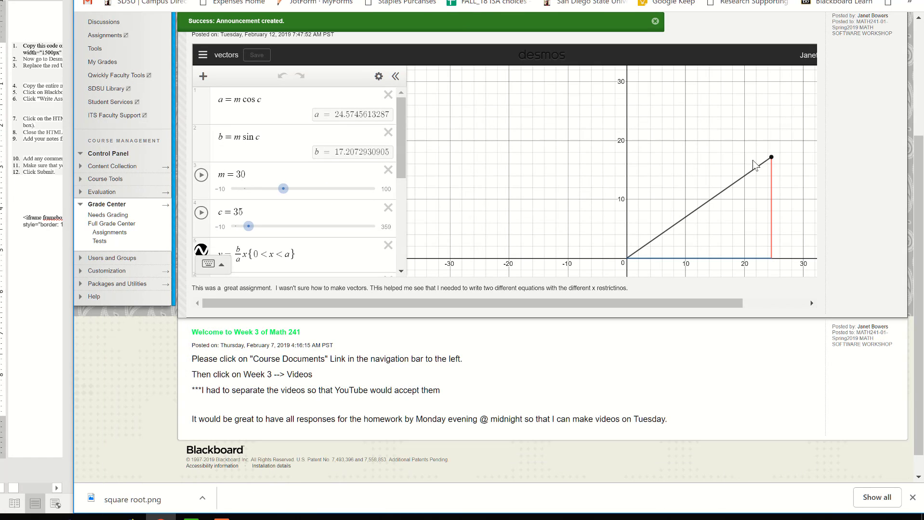
{"action": "left_click_drag", "start_coordinate": [284, 197], "coordinate": [260, 198]}
Open the published announcement "Example of embedding an applet using html" for editing, leaving the page without saving the applet changes
{"action": "scroll", "coordinate": [321, 195], "scroll_direction": "up", "scroll_amount": 2}
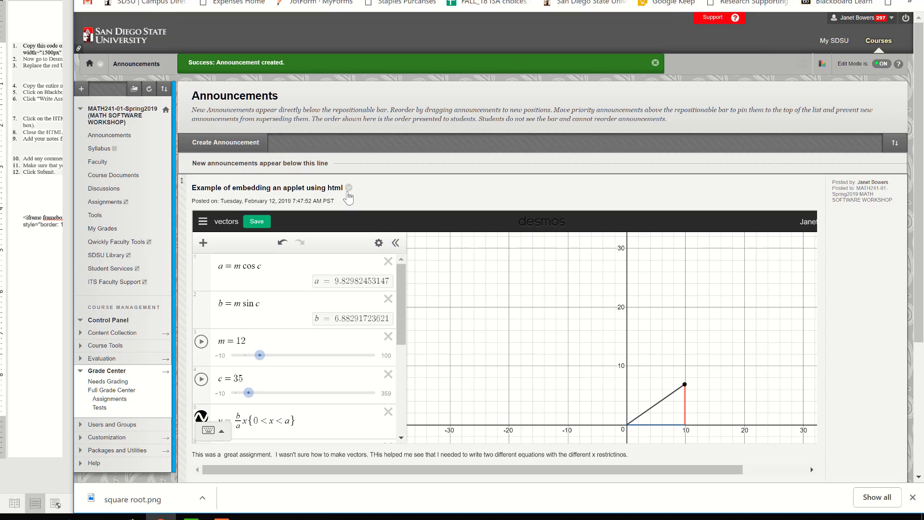
{"action": "left_click", "coordinate": [348, 188]}
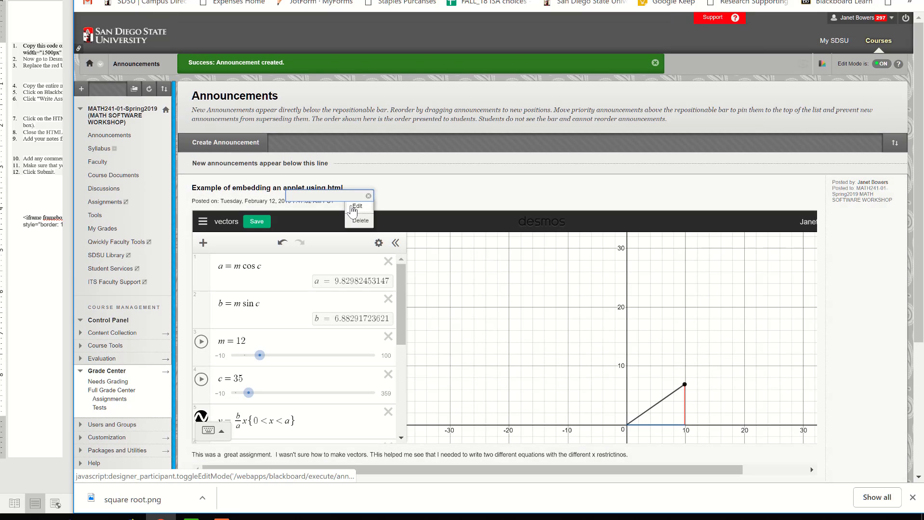
{"action": "left_click", "coordinate": [351, 206]}
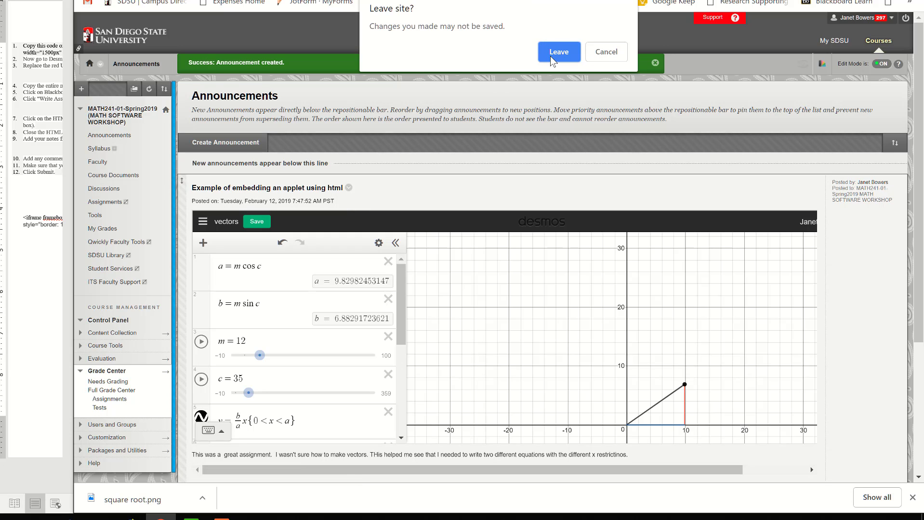
{"action": "left_click", "coordinate": [552, 61]}
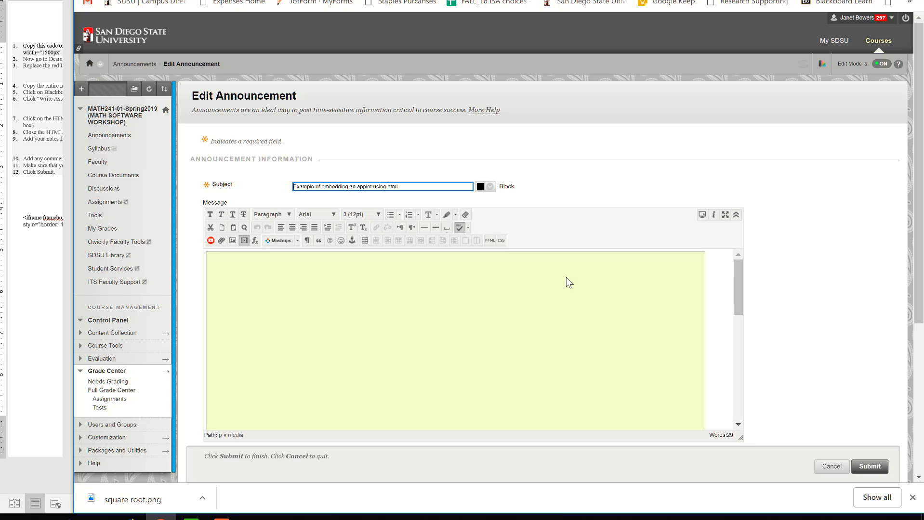
Reduce the iframe's width value in the message's HTML code, update the message, submit the edited announcement and check the narrower applet
{"action": "left_click", "coordinate": [491, 243]}
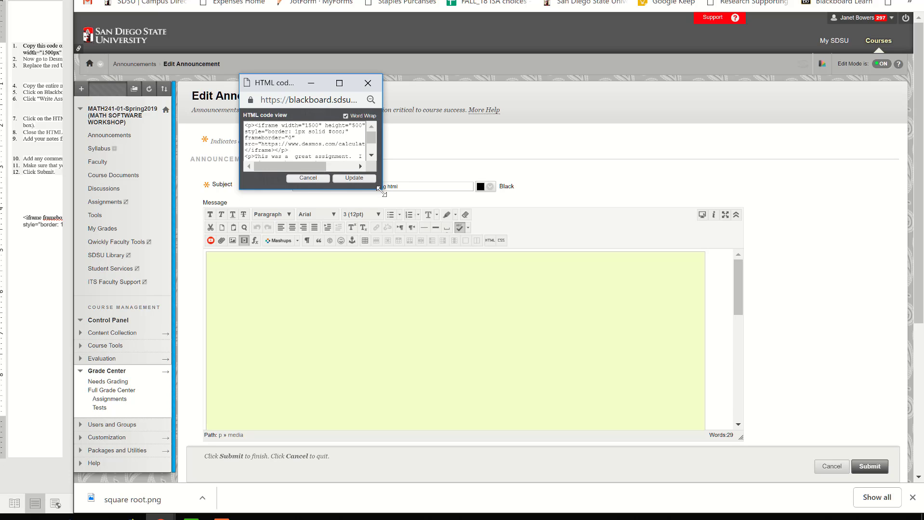
{"action": "left_click_drag", "start_coordinate": [379, 189], "coordinate": [552, 284]}
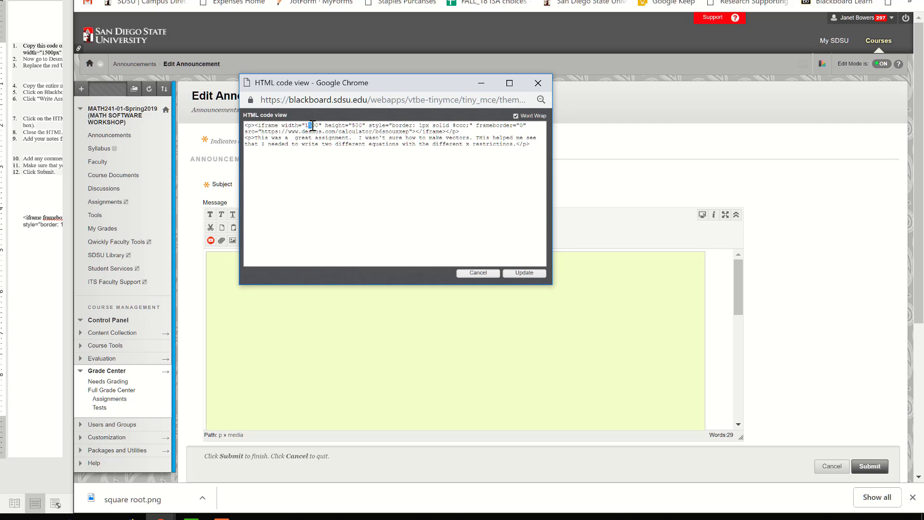
{"action": "left_click", "coordinate": [524, 273]}
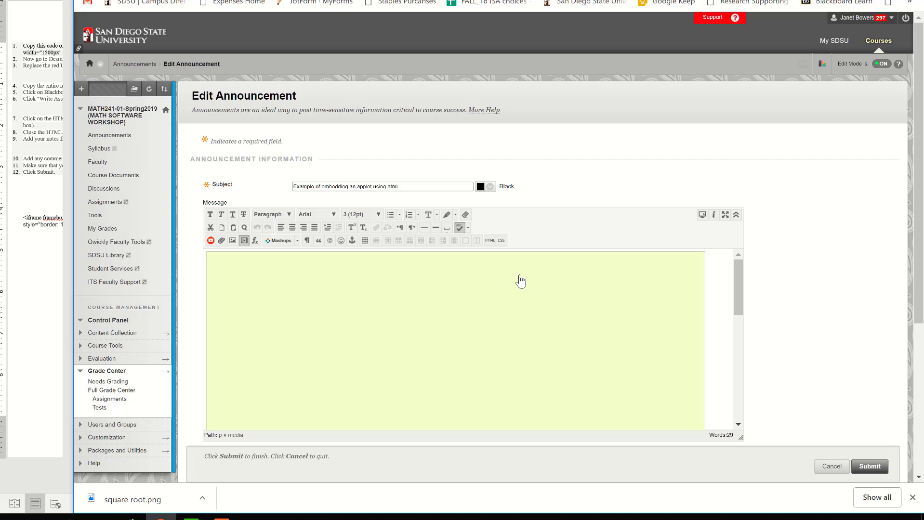
{"action": "left_click", "coordinate": [870, 466]}
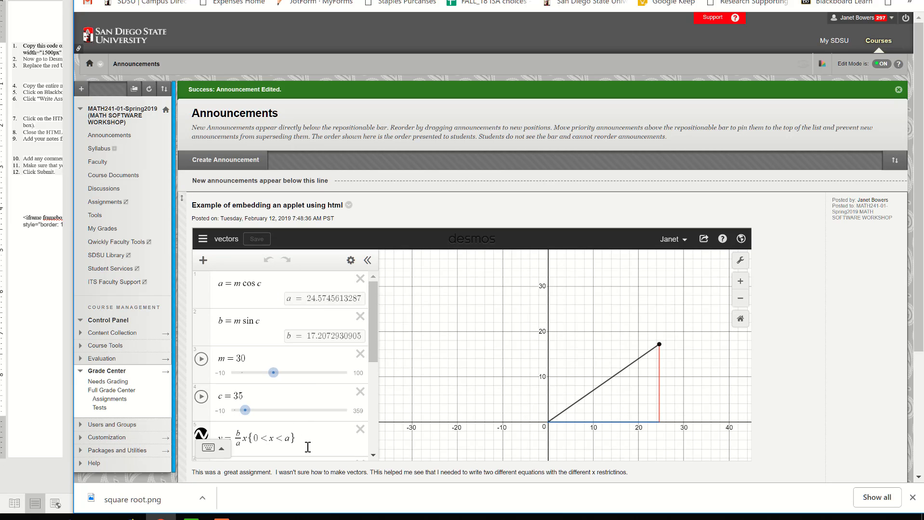
{"action": "scroll", "coordinate": [854, 348], "scroll_direction": "down", "scroll_amount": 5}
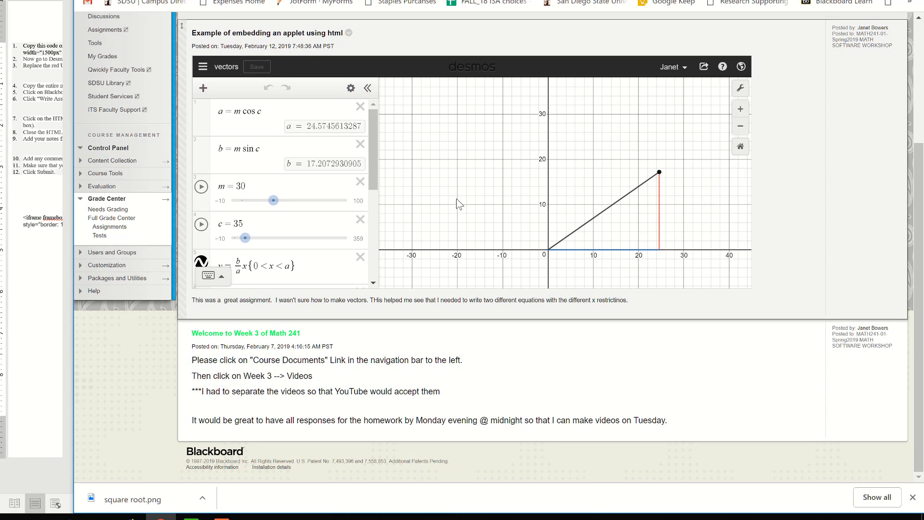
{"action": "left_click", "coordinate": [222, 518]}
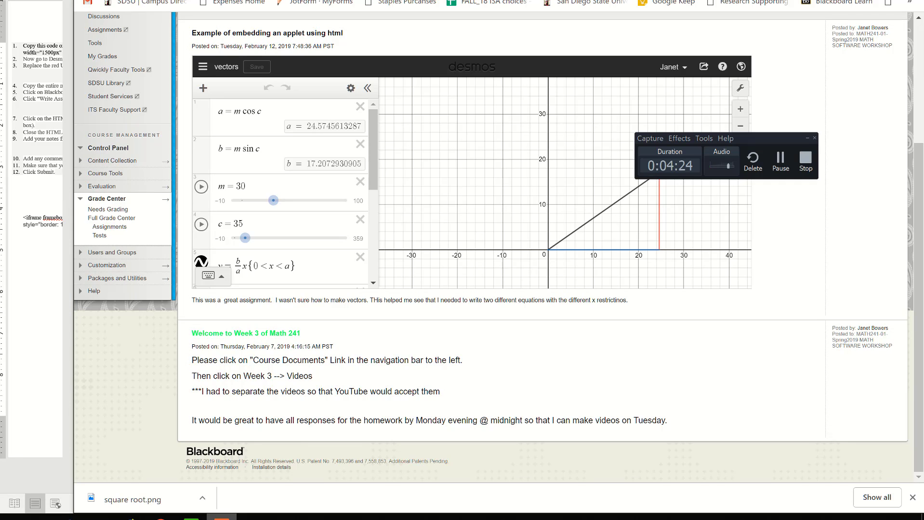